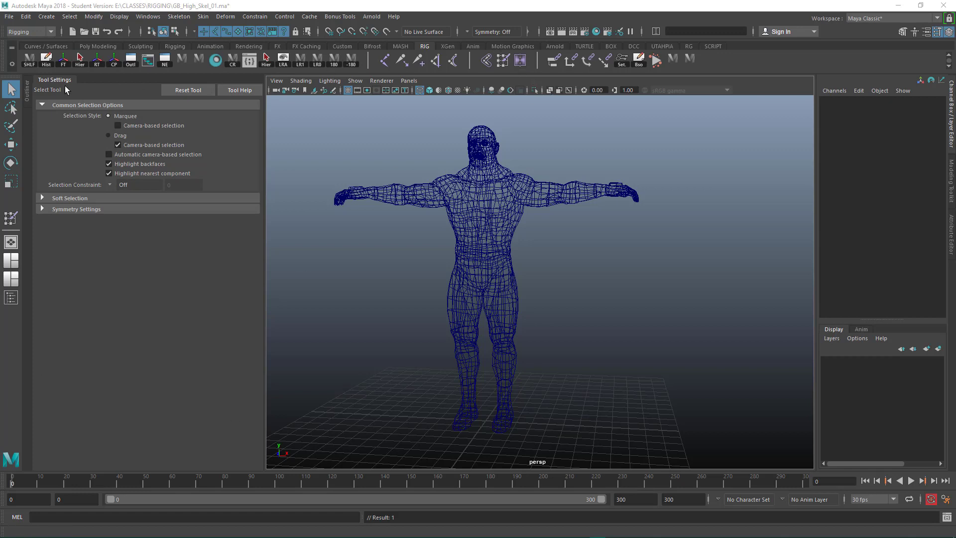
Browse the MASH, FX Caching, Rigging, Sculpting and Bifrost shelves, then return to RIG
left_click(401, 45)
left_click(304, 46)
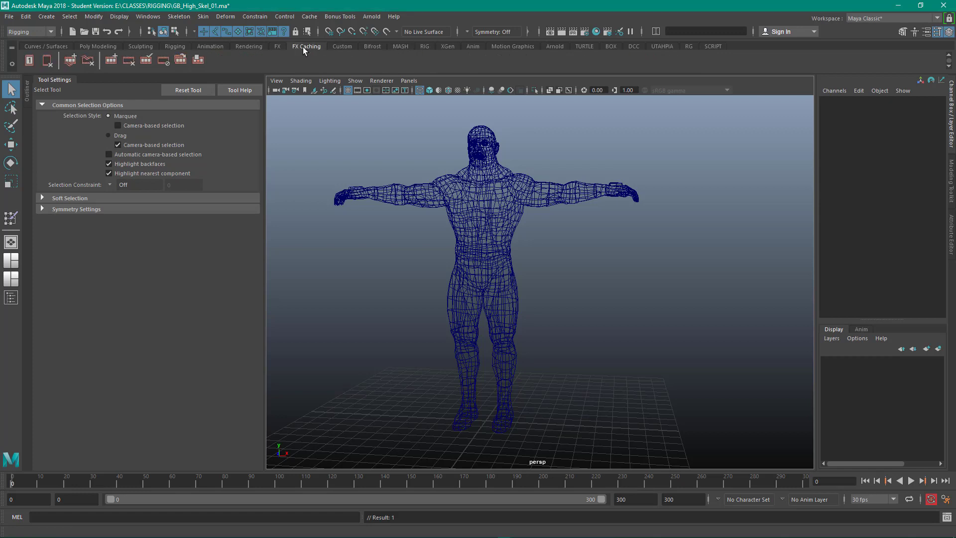
left_click(207, 46)
left_click(176, 46)
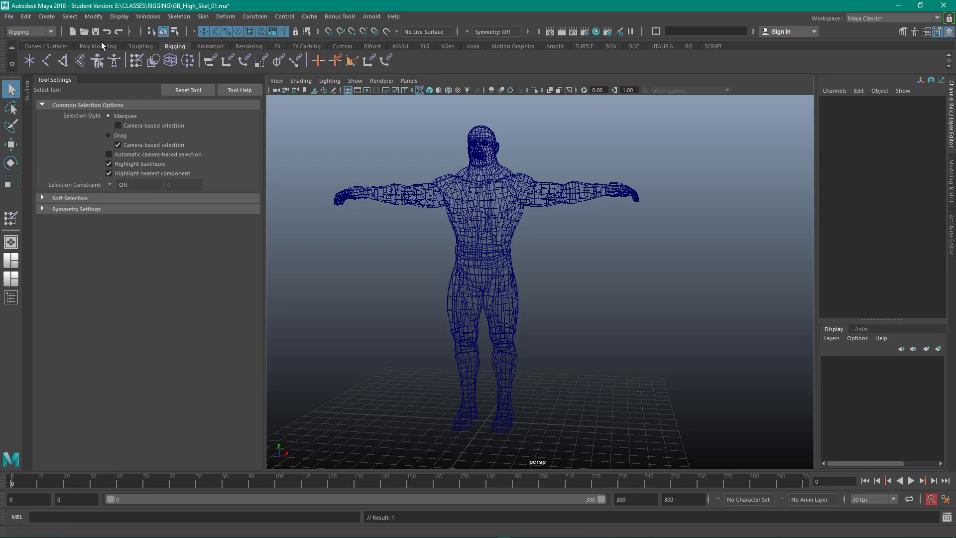
left_click(139, 46)
left_click(373, 46)
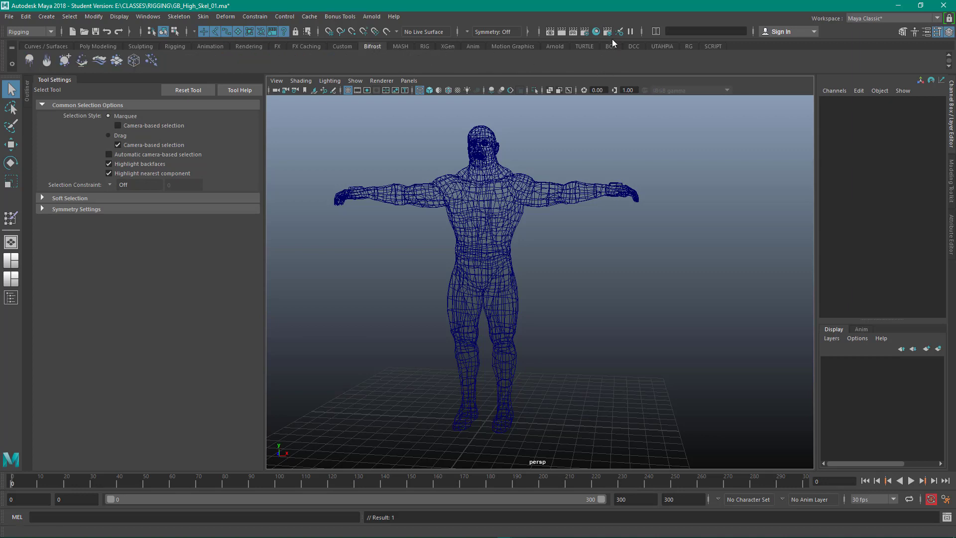
left_click(426, 46)
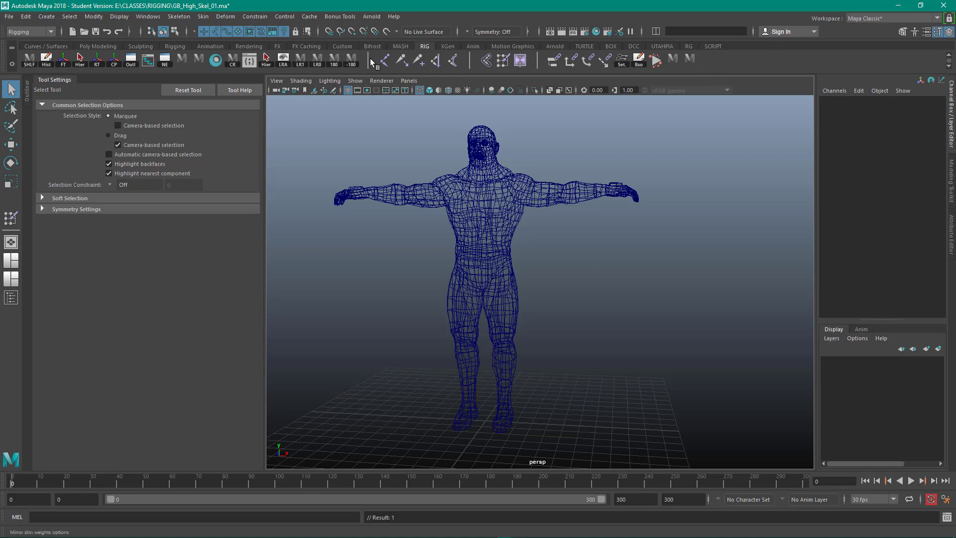
Create a new empty shelf named R4G
left_click(12, 65)
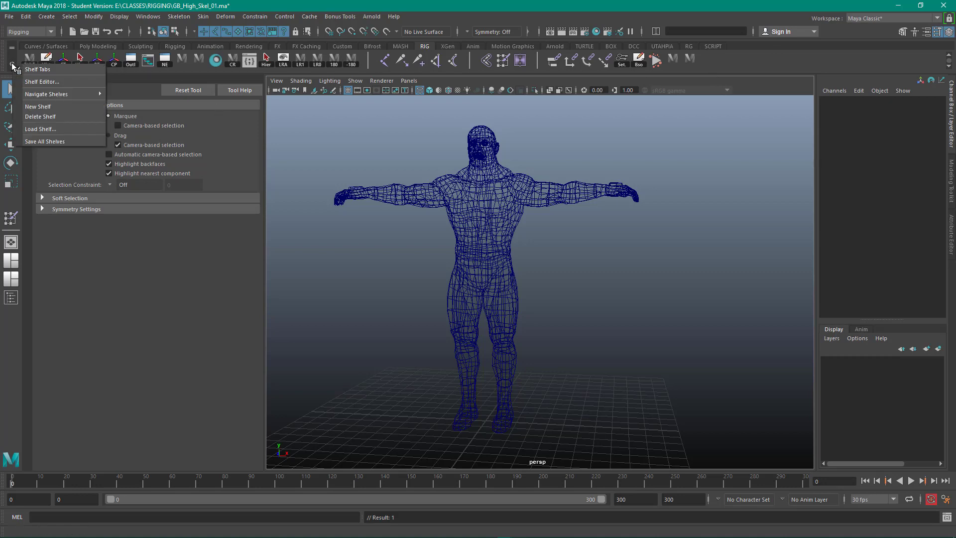
left_click(39, 107)
type("R4G")
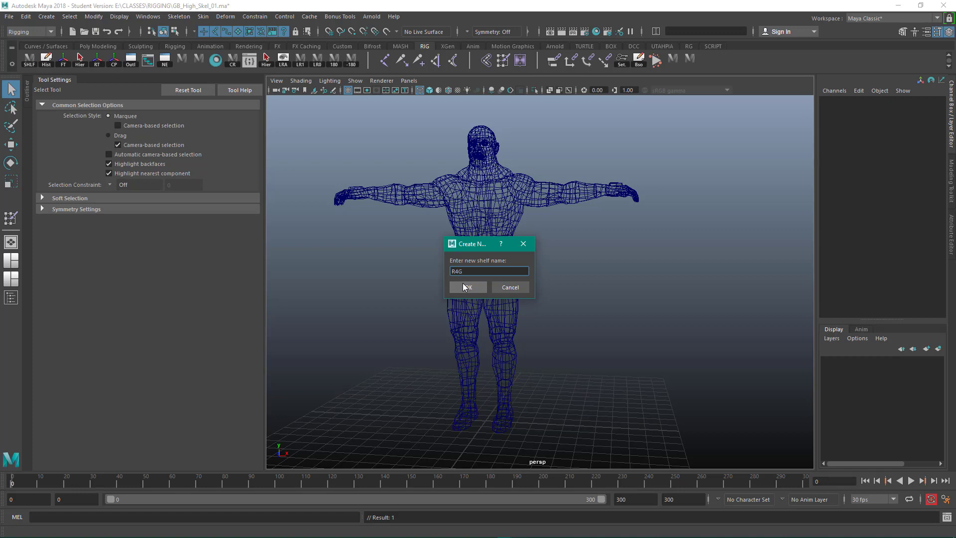
left_click(462, 284)
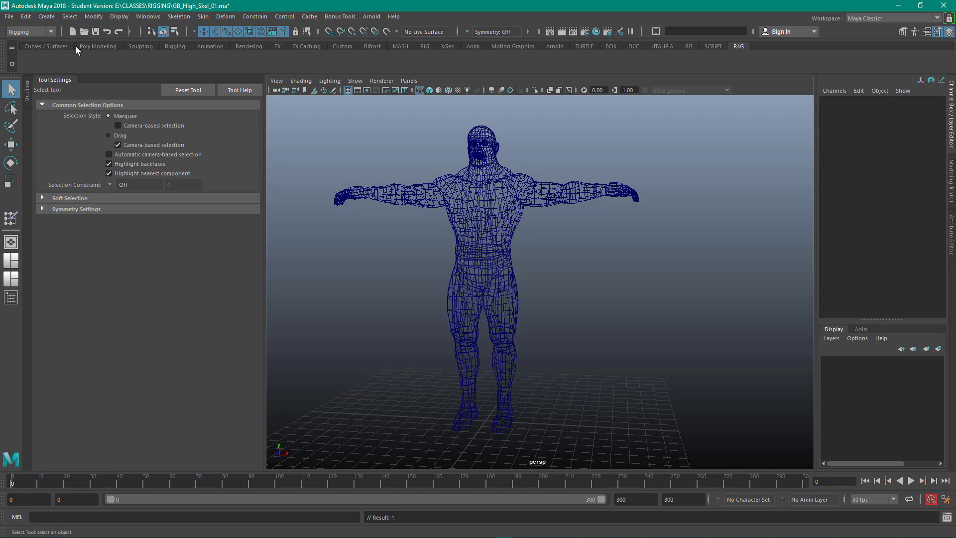
Add Select Hierarchy, Freeze Transformations, Reset Transformations and Center Pivot buttons to R4G
left_click(69, 16)
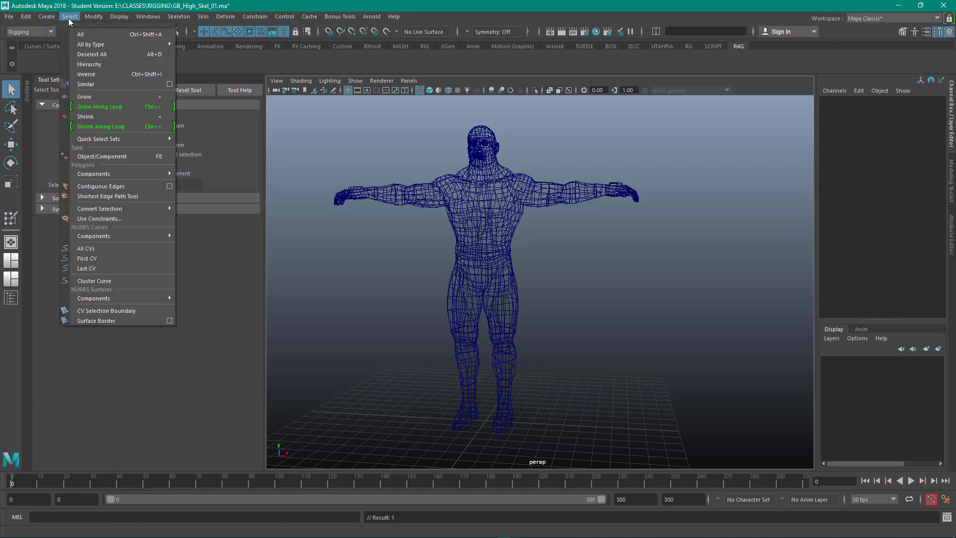
left_click(91, 68, "ctrl+shift")
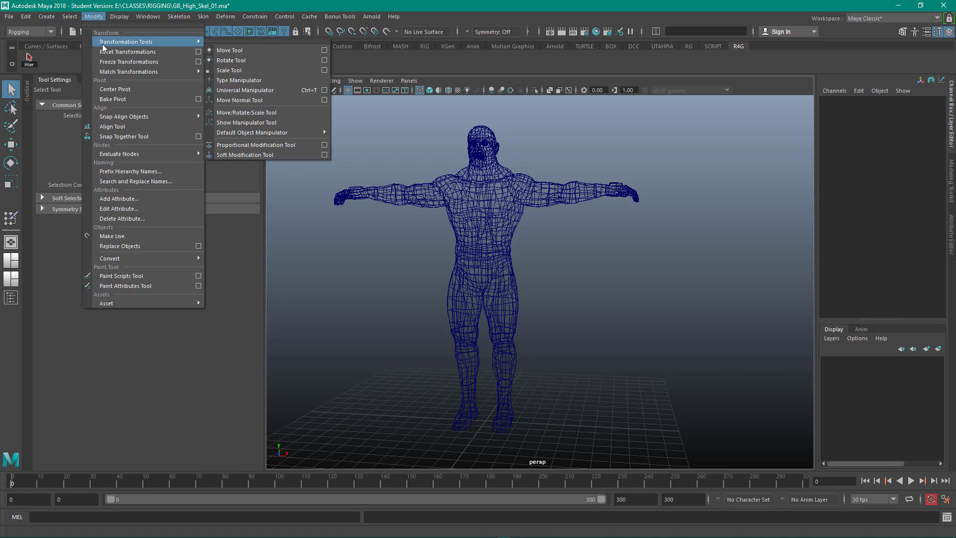
left_click(119, 65, "ctrl+shift")
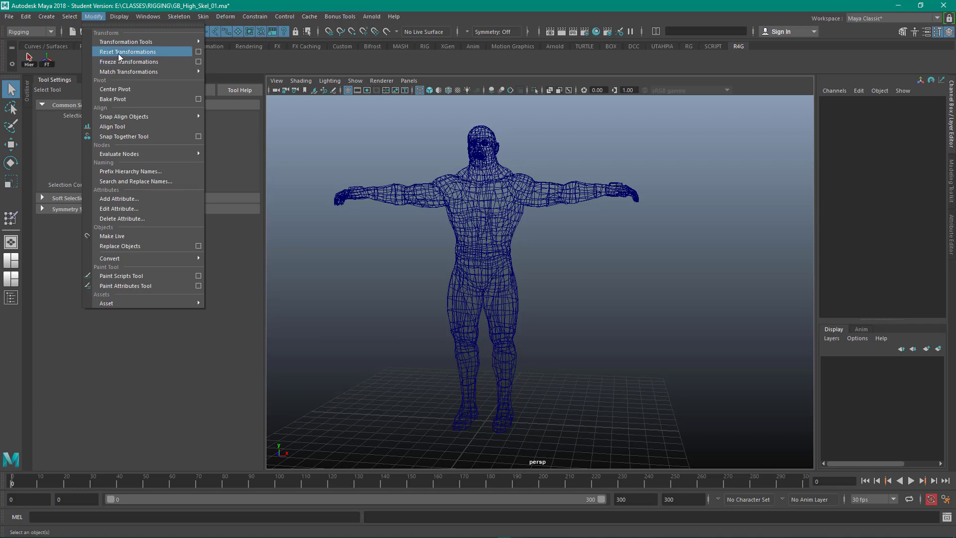
left_click(118, 55, "ctrl+shift")
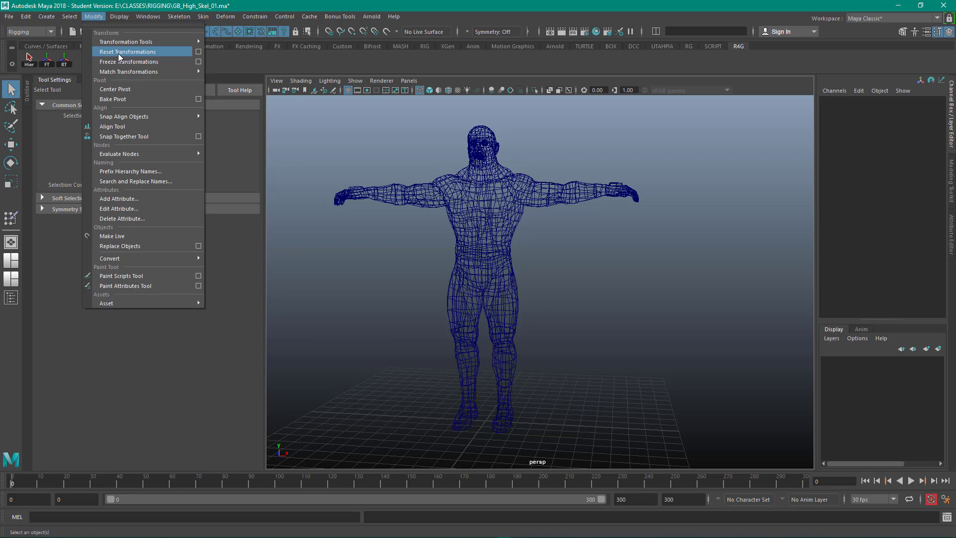
left_click(121, 89, "ctrl+shift")
left_click(254, 65)
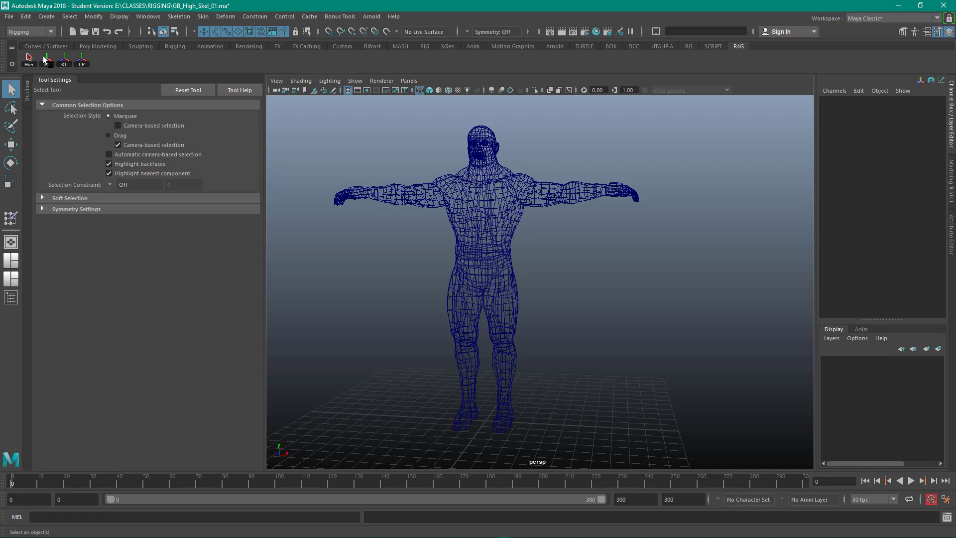
Add Backface Culling and Delete History buttons, placing them first on the R4G shelf
left_click(122, 18)
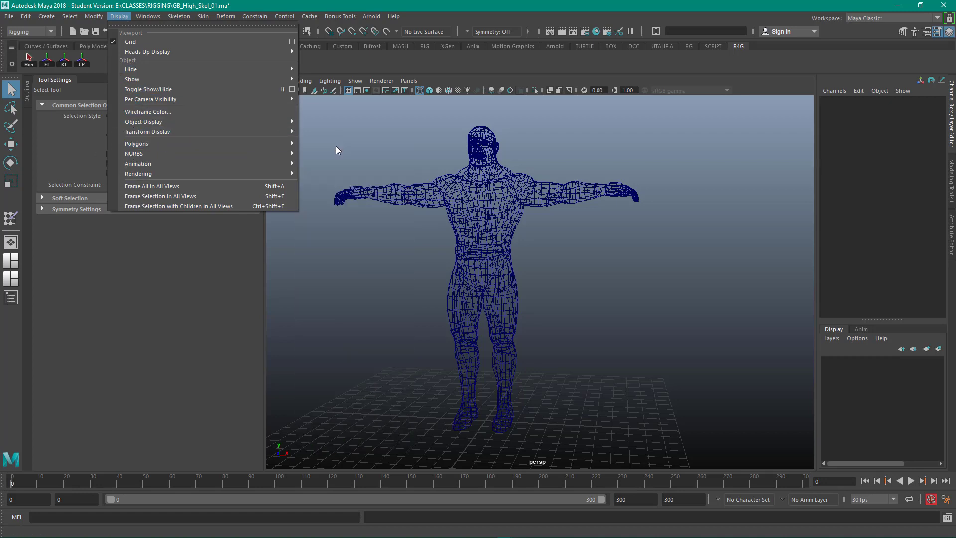
mouse_move(137, 143)
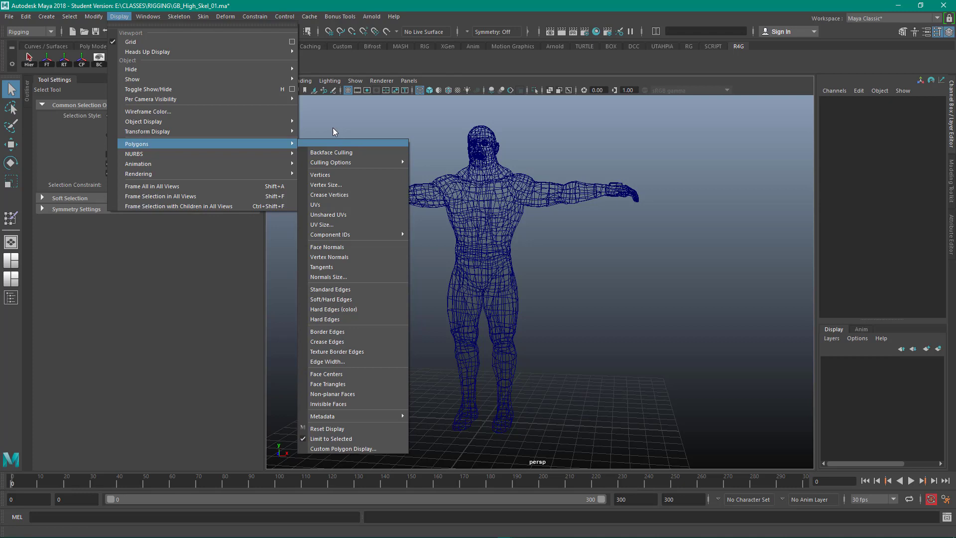
left_click(325, 53)
left_click(27, 17)
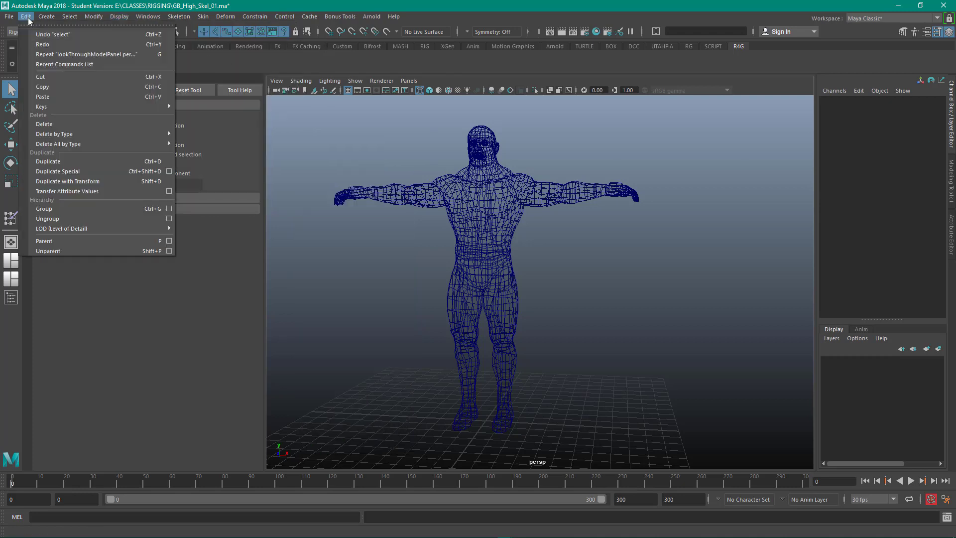
mouse_move(54, 134)
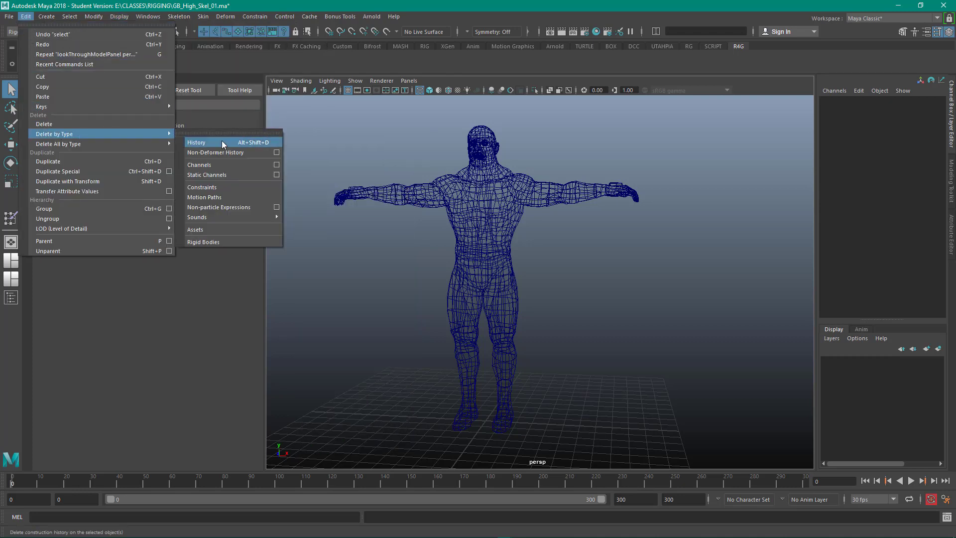
left_click(220, 143)
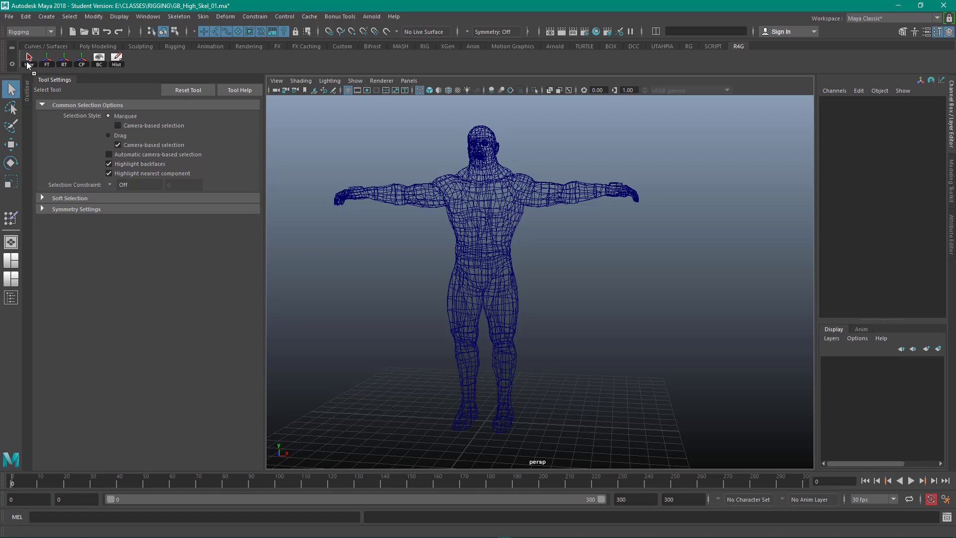
middle_click_drag(25, 62, 24, 62)
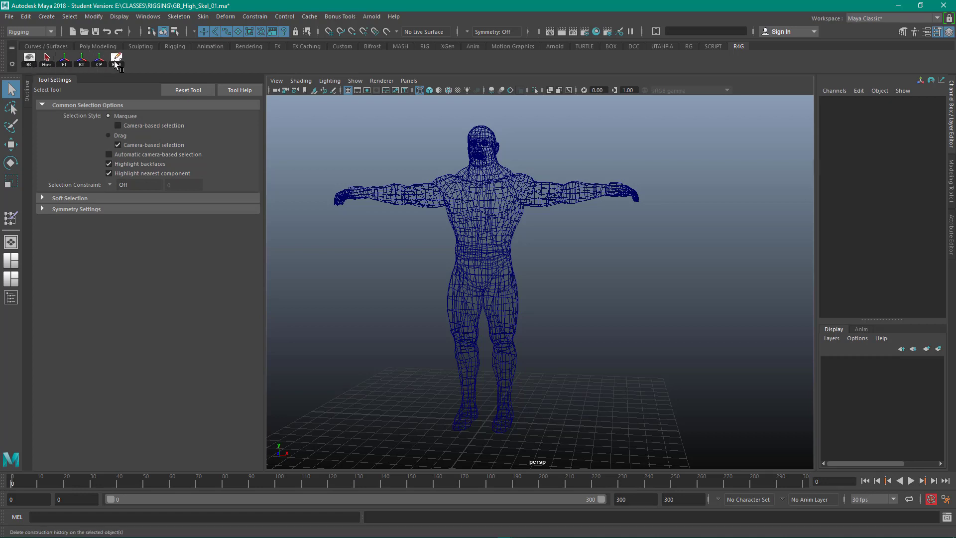
middle_click_drag(115, 61, 42, 59)
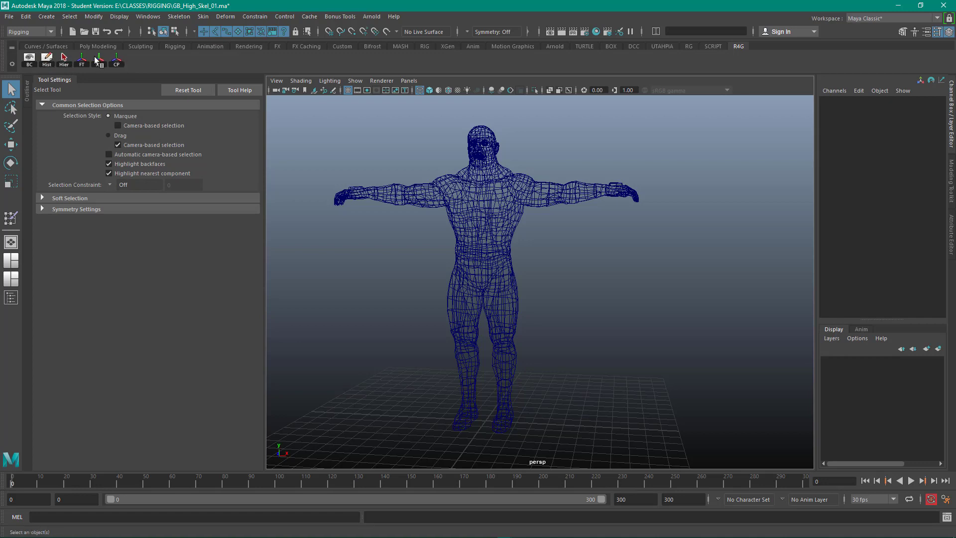
left_click(33, 32)
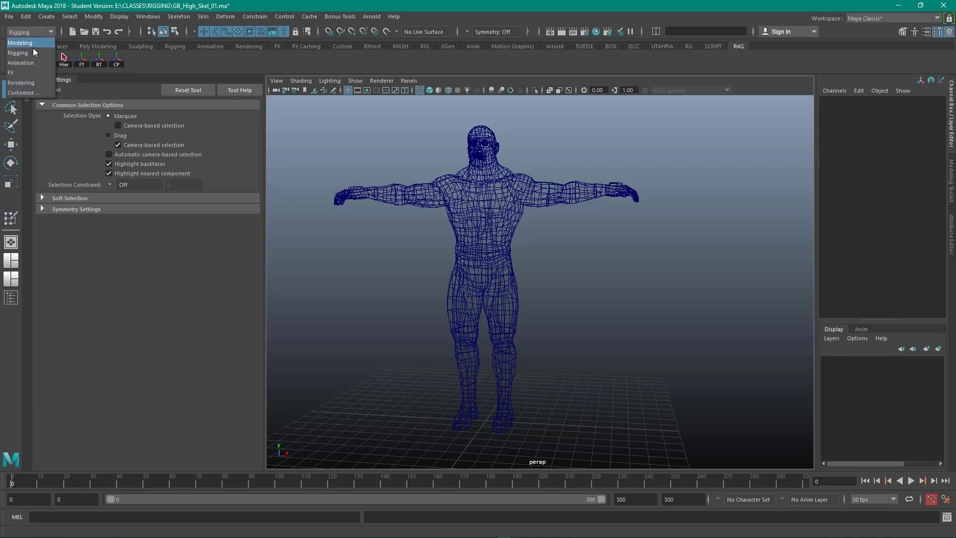
left_click(33, 52)
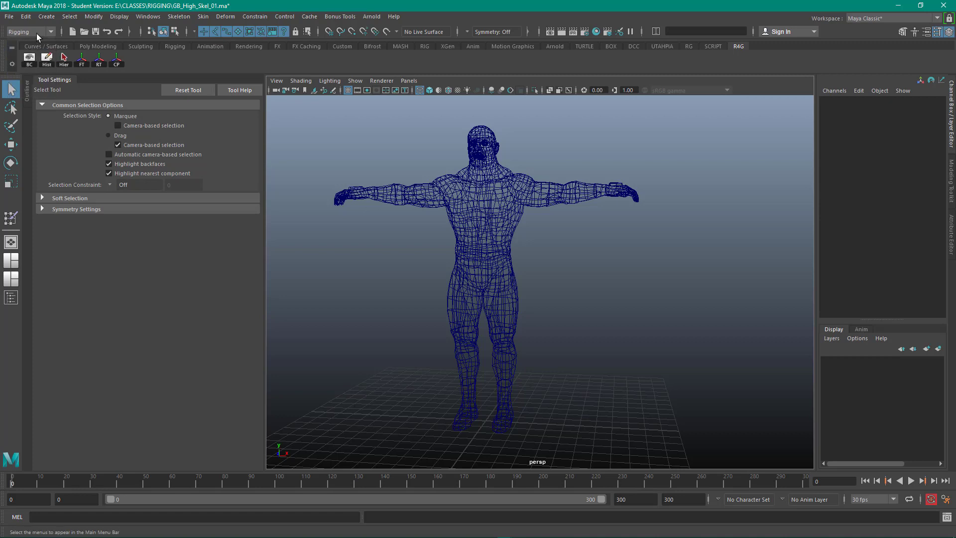
left_click(37, 33)
left_click(31, 31)
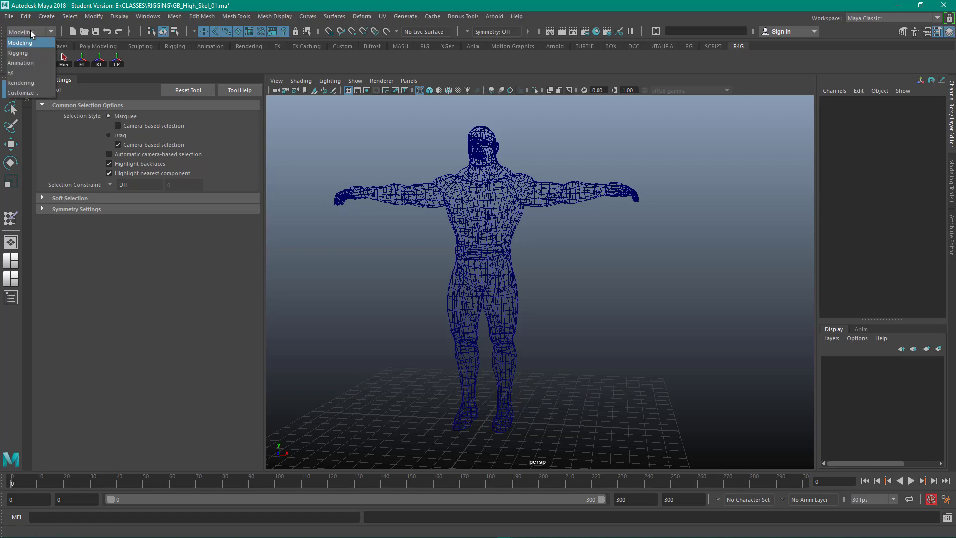
left_click(29, 52)
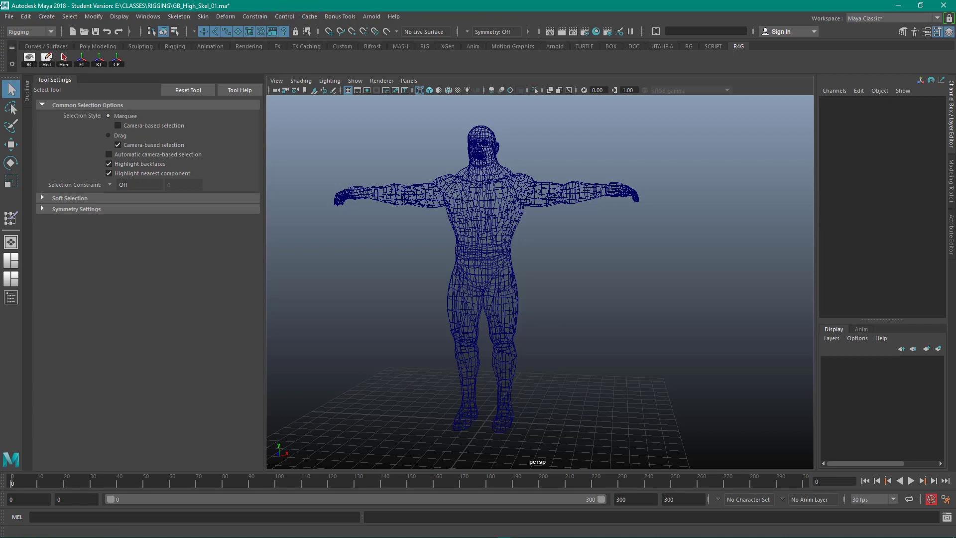
Add Create Joints and Mirror Joints option-box buttons from the Skeleton menu to R4G
left_click(182, 16)
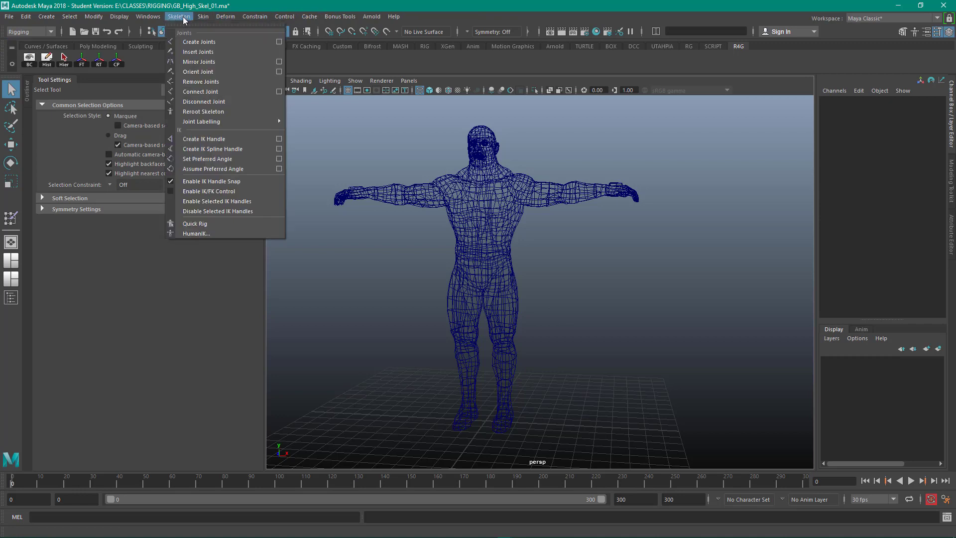
left_click(191, 47, "ctrl+shift")
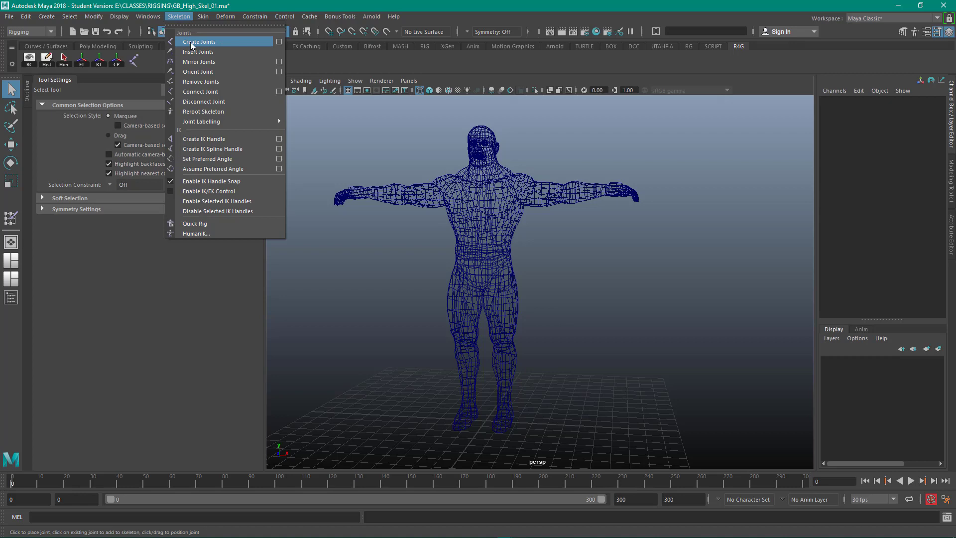
left_click(280, 63, "ctrl+shift")
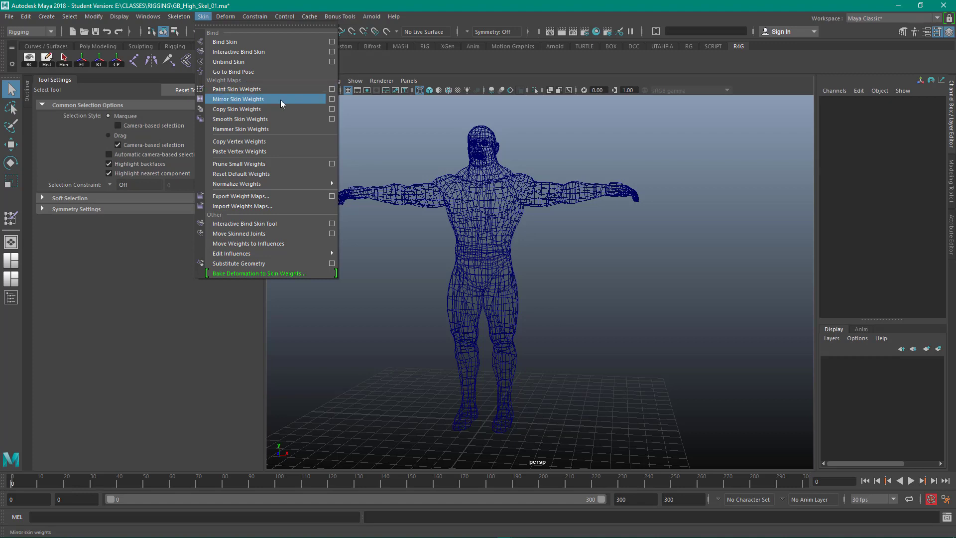
Add the Skin > Mirror Skin Weights option-box button to the R4G shelf
left_click(333, 102, "ctrl+shift")
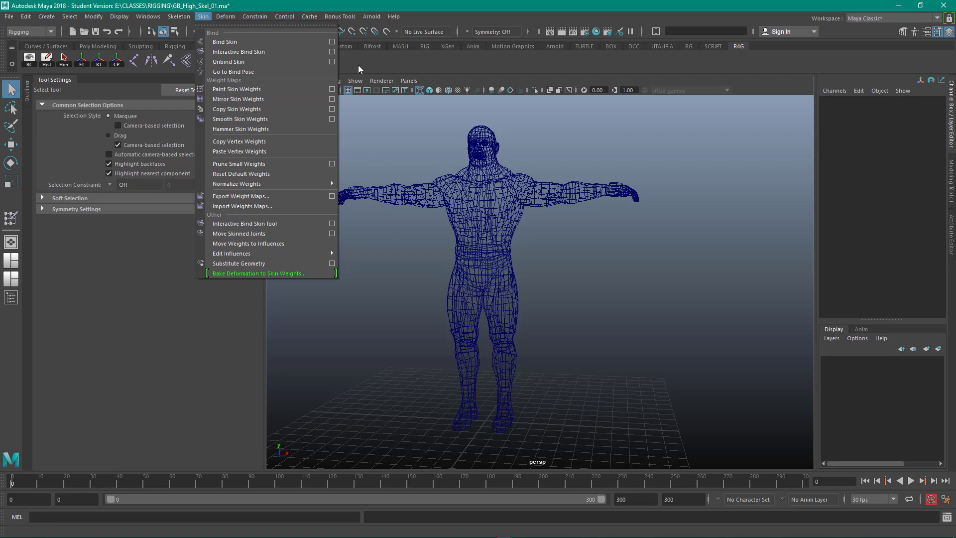